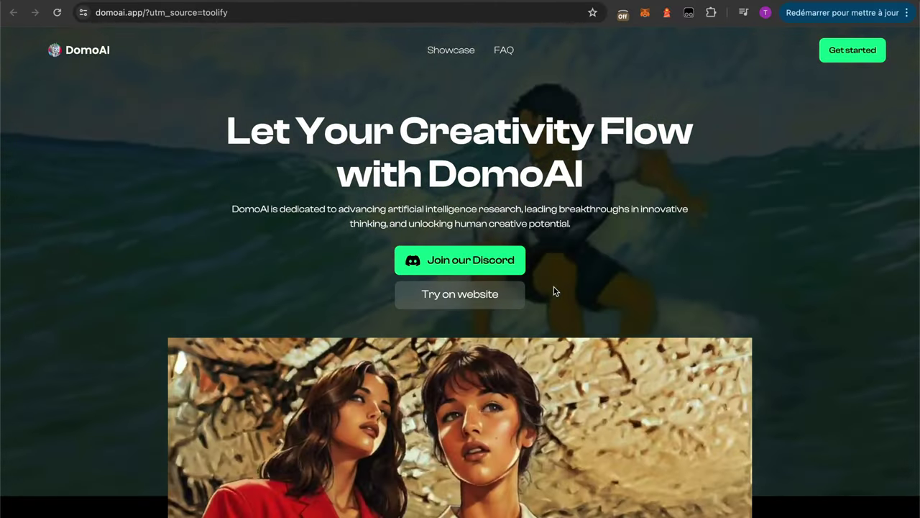
# Step: Open DomoAI on the website and sign in with the chosen Google account
pyautogui.click(505, 295)
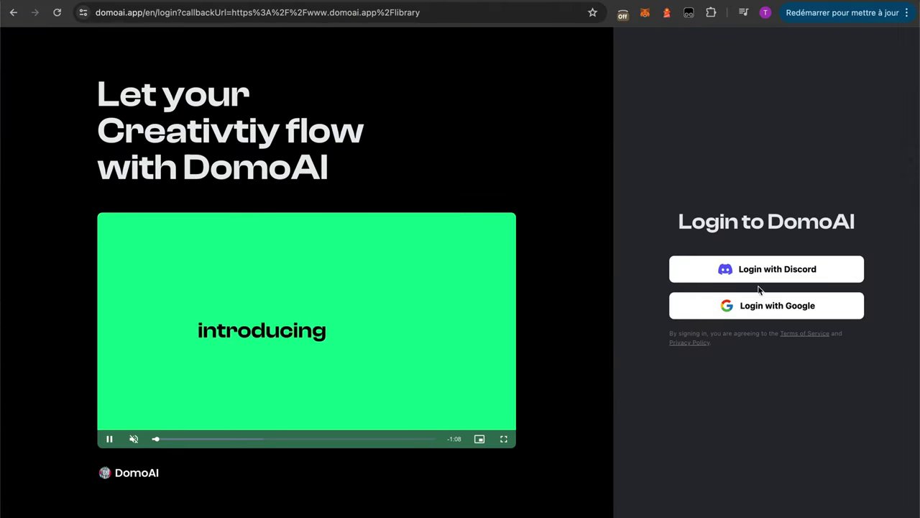
pyautogui.click(761, 306)
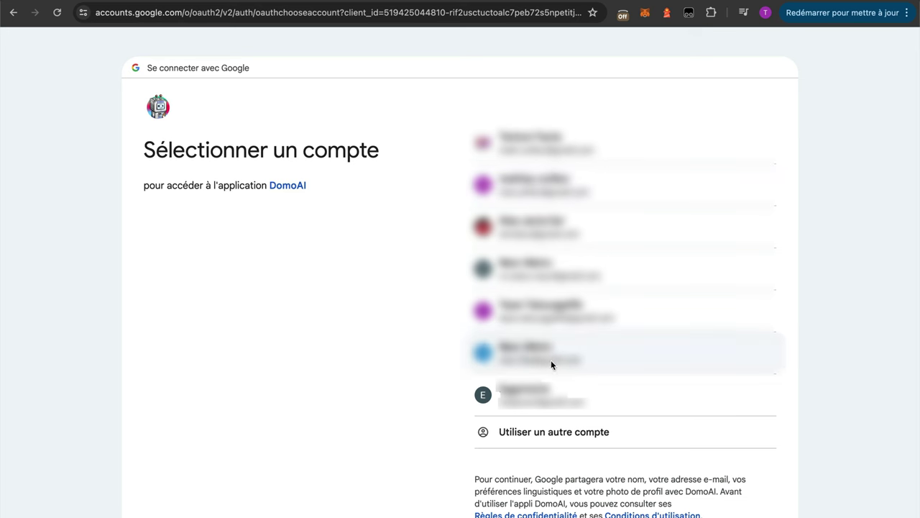
pyautogui.click(544, 388)
pyautogui.click(587, 338)
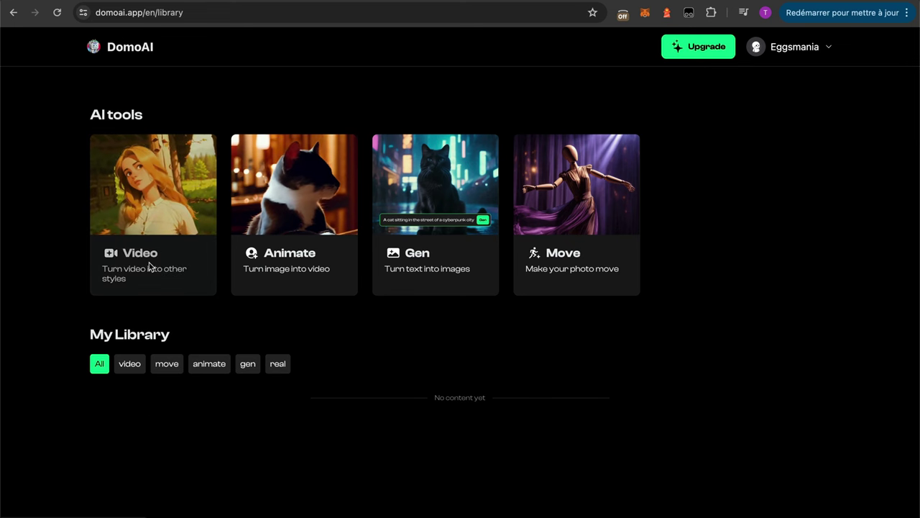
# Step: In the Video tool, enter the prompt 'convert to anime land ani v1' and upload IMG_8331.mov
pyautogui.click(154, 206)
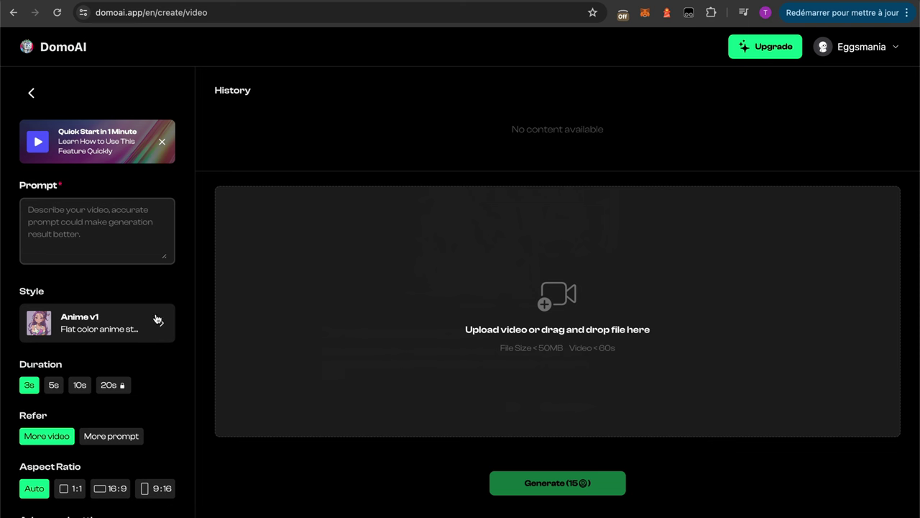
pyautogui.click(110, 249)
pyautogui.write('convert to anime --land --ani v1')
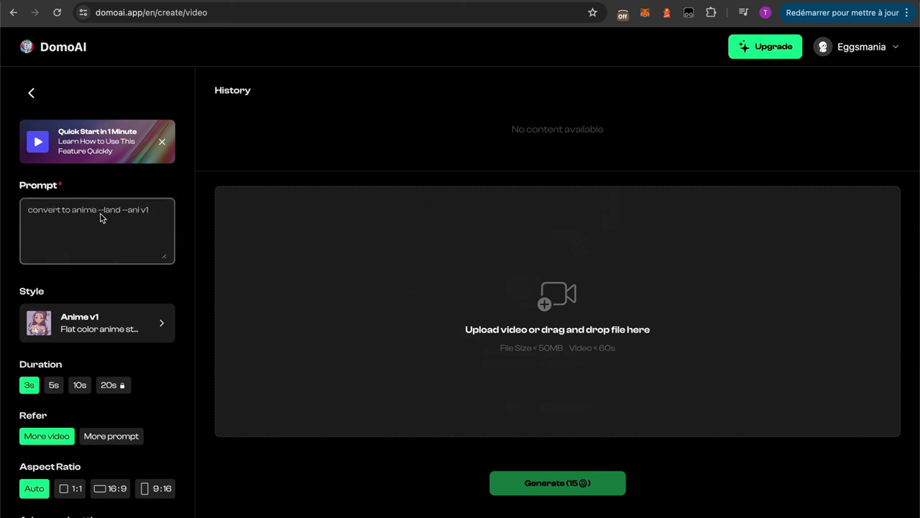
pyautogui.press('BackSpace')
pyautogui.press('BackSpace')
pyautogui.press('Right')
pyautogui.press('Right')
pyautogui.press('Right')
pyautogui.press('Right')
pyautogui.press('Right')
pyautogui.press('Delete')
pyautogui.press('Delete')
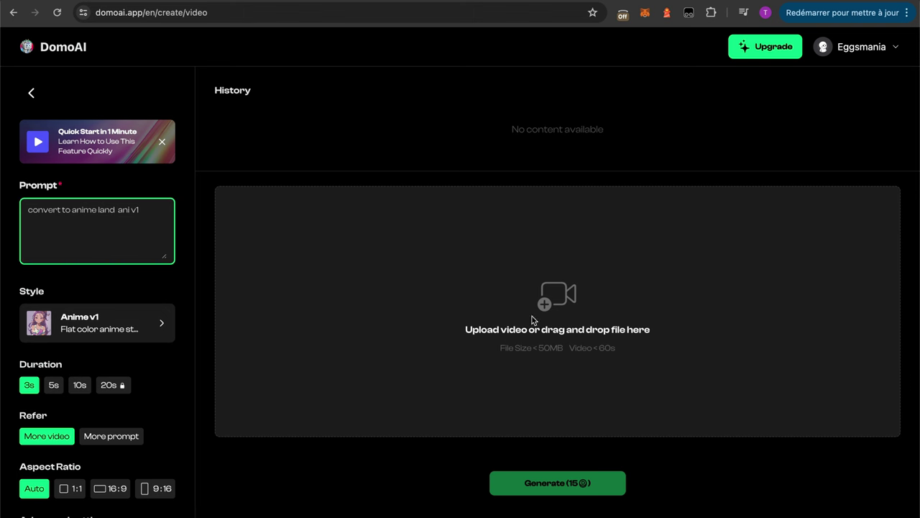
pyautogui.click(861, 503)
pyautogui.moveTo(859, 466); pyautogui.dragTo(559, 336)
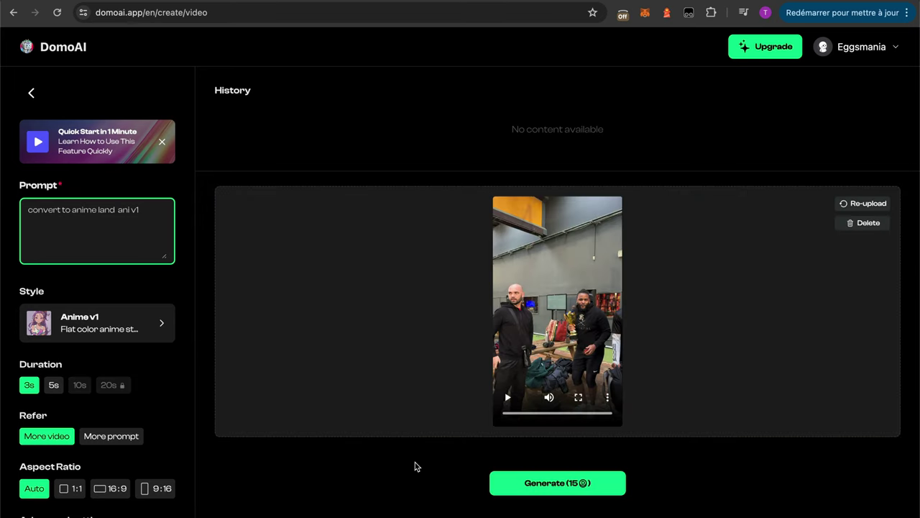
# Step: Run Generate (15) to produce the anime version of the uploaded clip
pyautogui.click(586, 489)
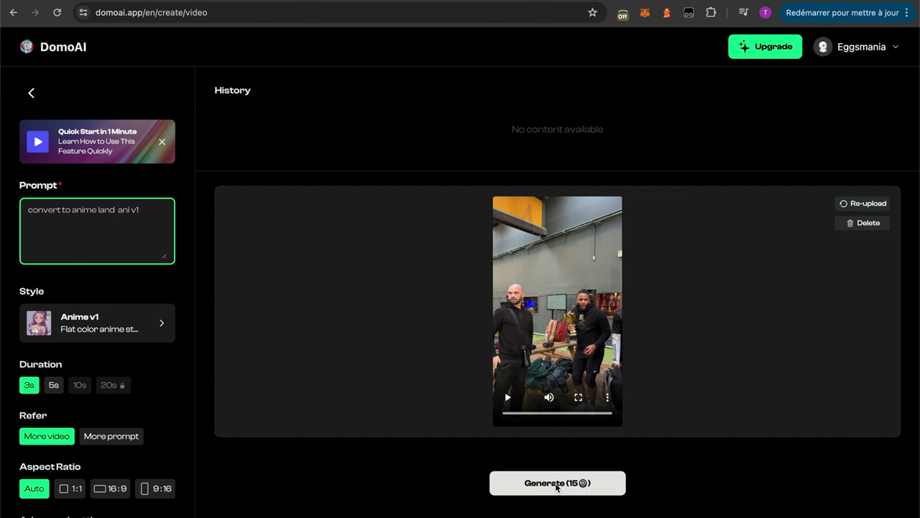
pyautogui.click(557, 485)
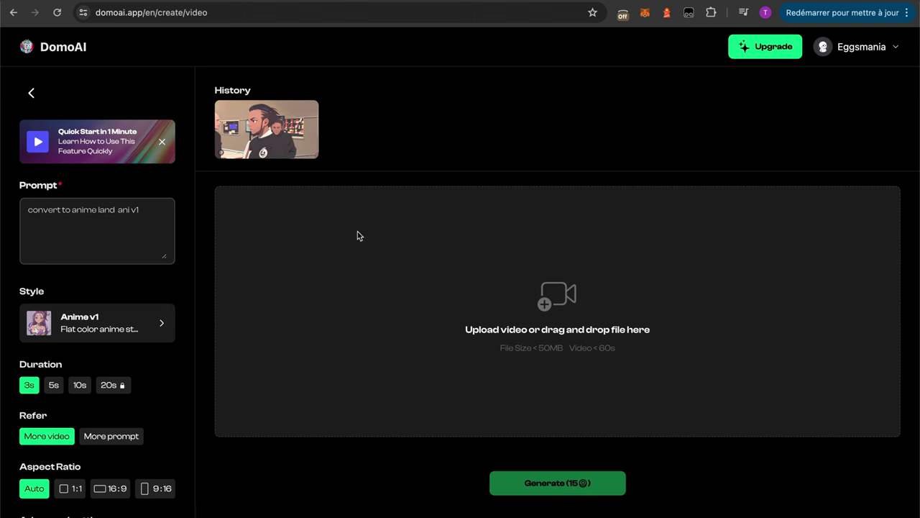
# Step: Play the generated anime result from DomoAI's History
pyautogui.click(280, 126)
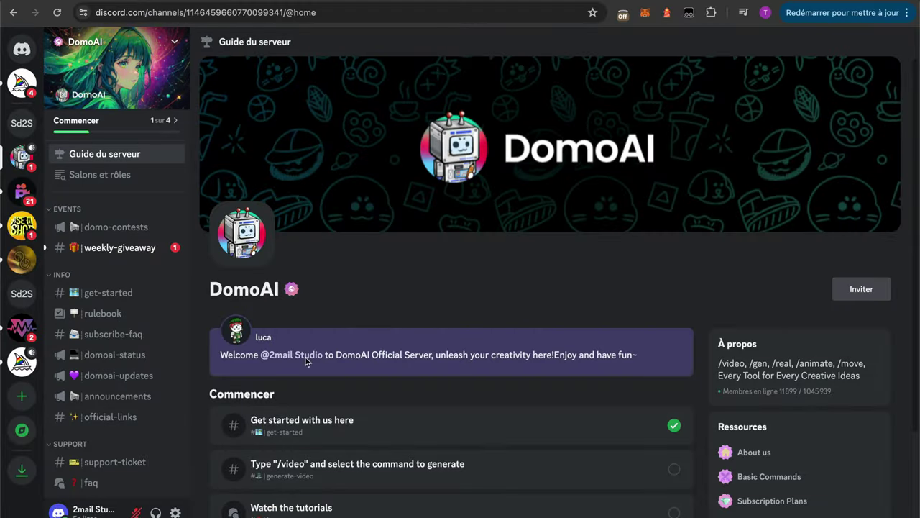
pyautogui.scroll(-10, 173, 421)
pyautogui.moveTo(157, 426)
pyautogui.scroll(2, 151, 395)
# Step: In Discord, open generate-1 then generate-2 and view the original and anime example clips full screen
pyautogui.click(111, 241)
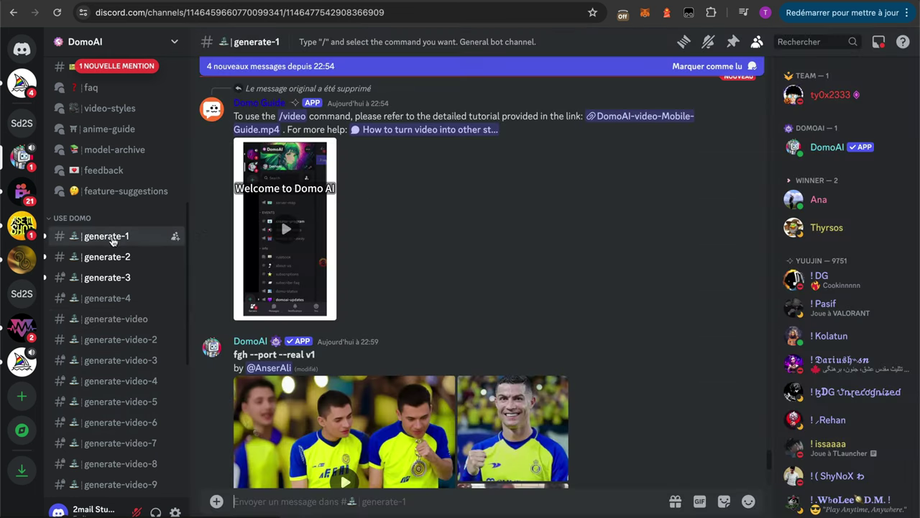
pyautogui.click(112, 259)
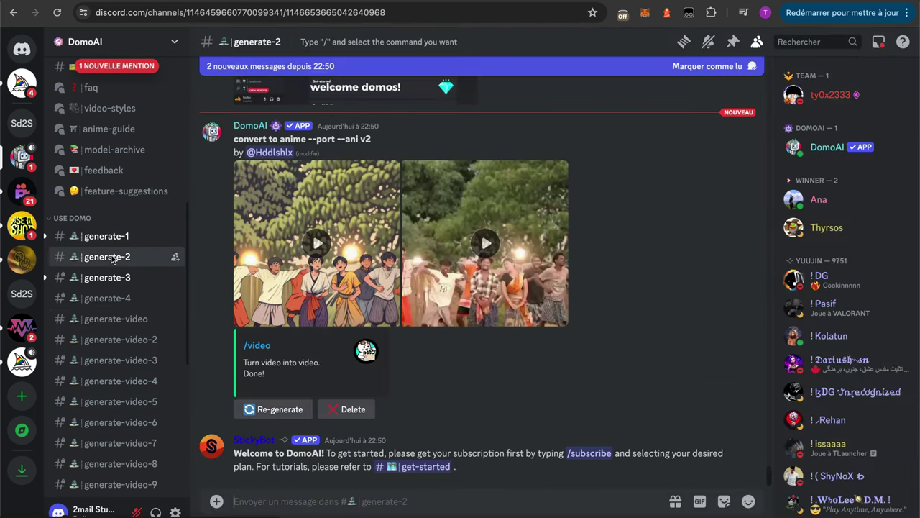
pyautogui.click(438, 303)
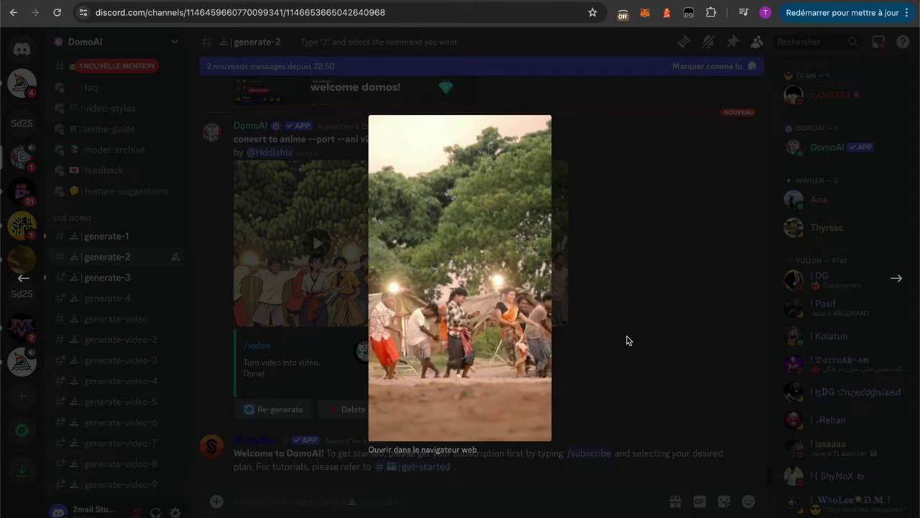
pyautogui.click(620, 403)
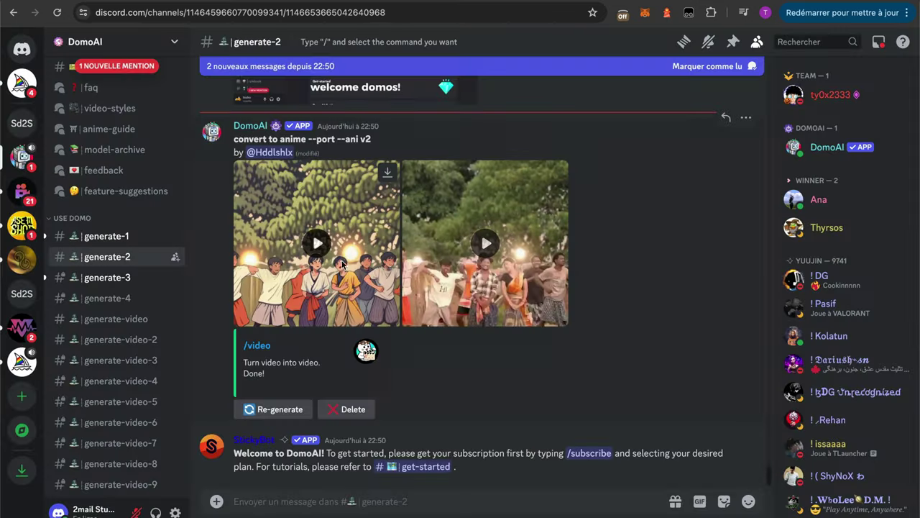
pyautogui.click(338, 264)
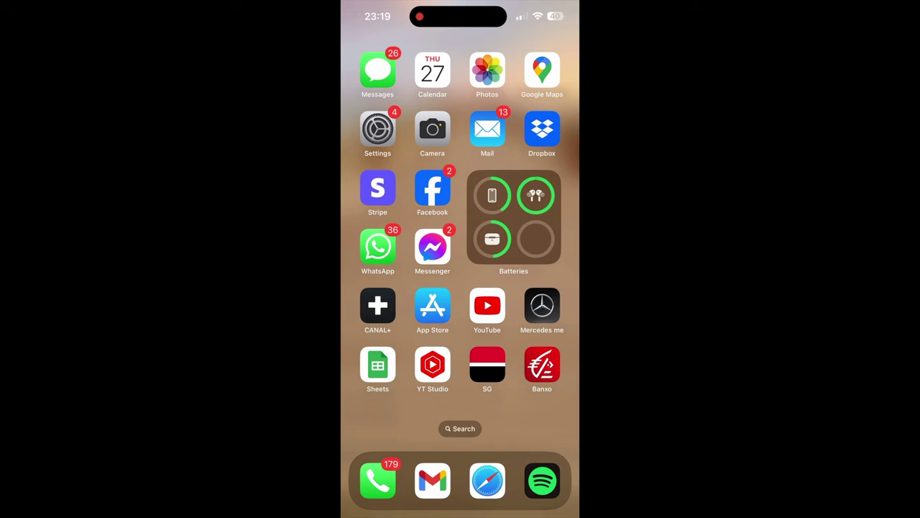
pyautogui.click(432, 305)
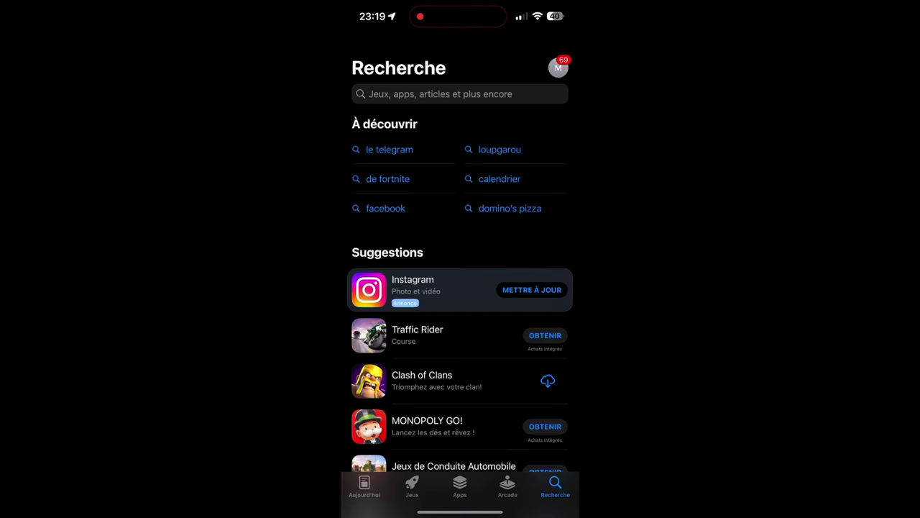
# Step: Search the App Store for 'videoleap' and launch Videoleap - AI Video Editor
pyautogui.click(460, 93)
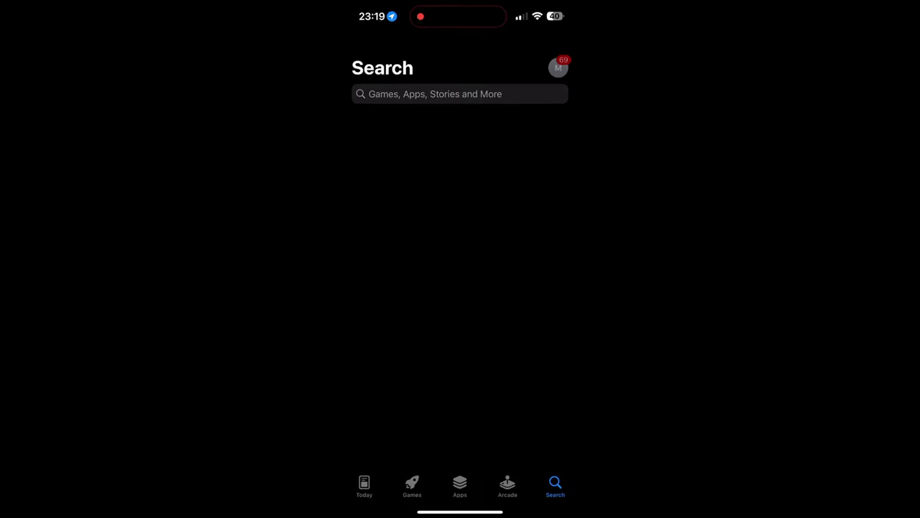
pyautogui.click(431, 94)
pyautogui.write('vi')
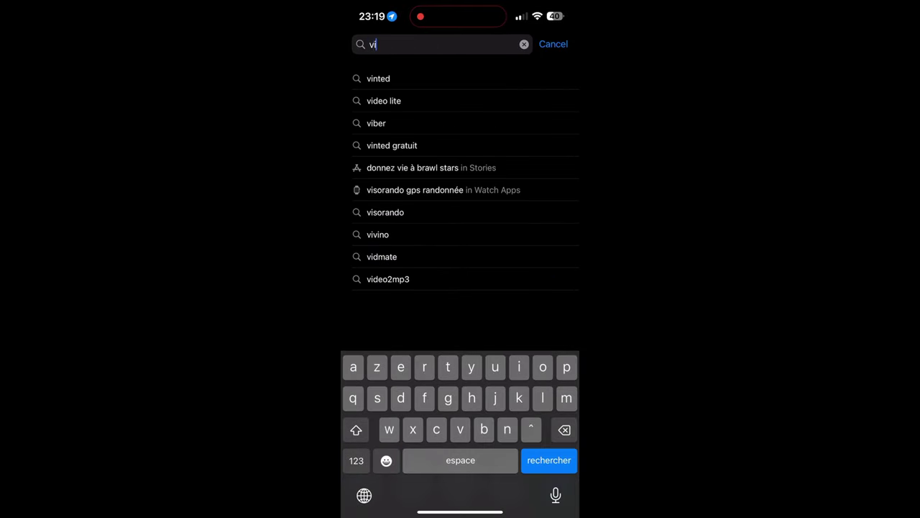
pyautogui.write('deoleap')
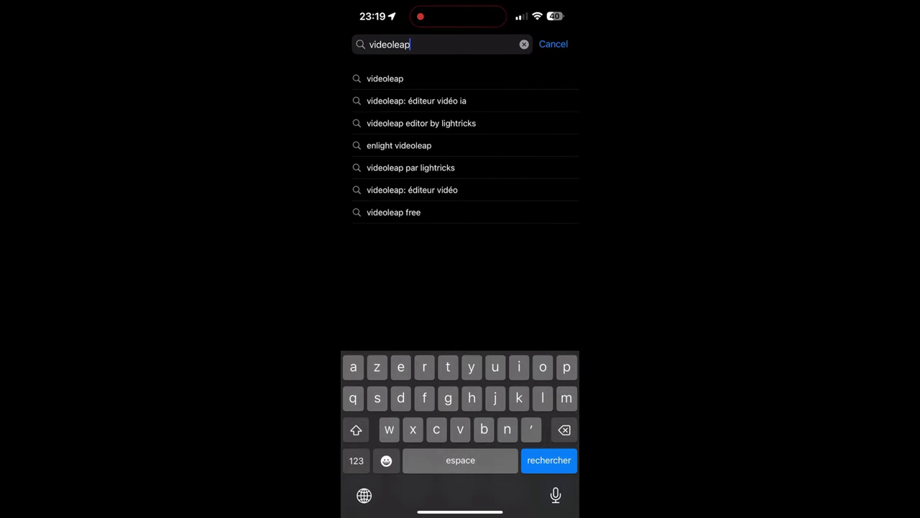
pyautogui.press('Return')
pyautogui.scroll(-5, 460, 288)
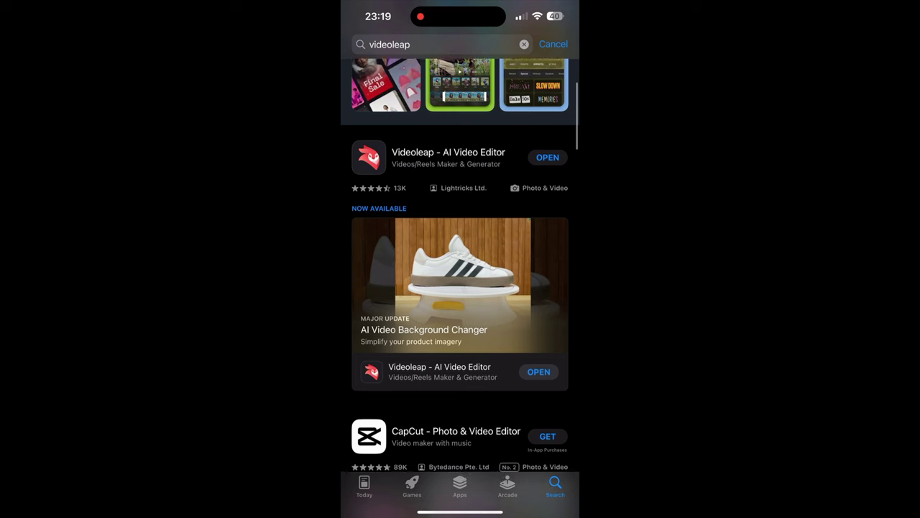
pyautogui.click(446, 150)
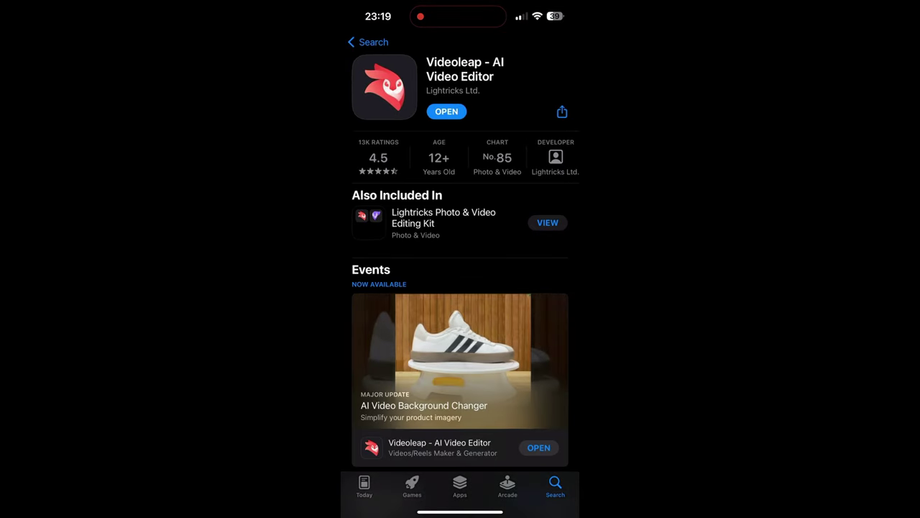
pyautogui.click(446, 111)
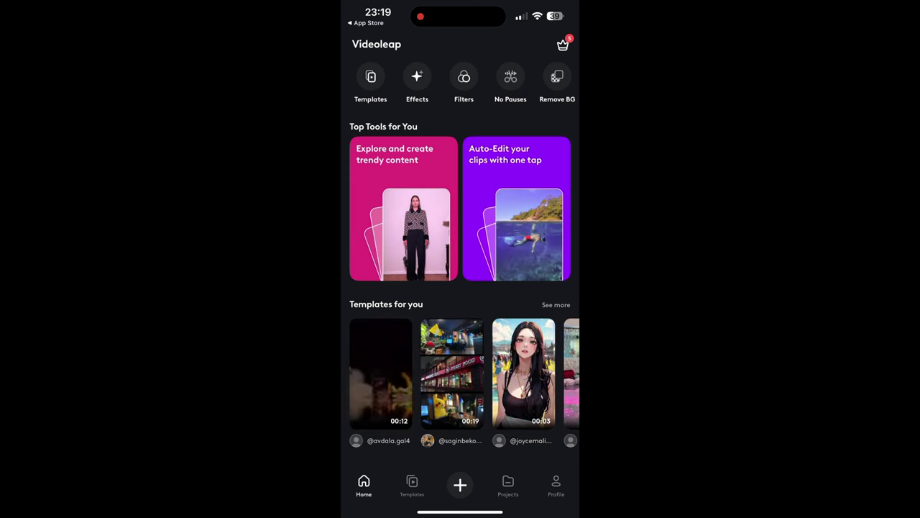
# Step: Start a Reels-aspect project from the 00:05 selfie video in Favorites
pyautogui.click(460, 484)
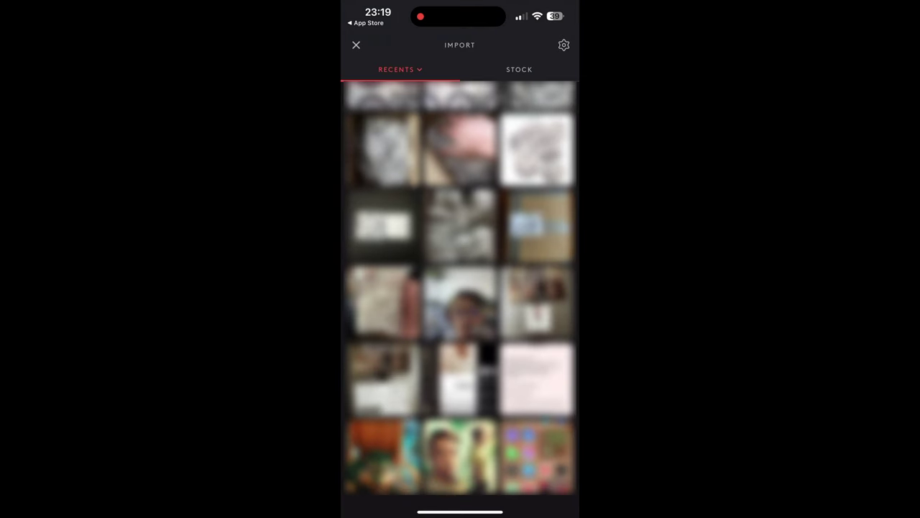
pyautogui.click(400, 69)
pyautogui.click(460, 208)
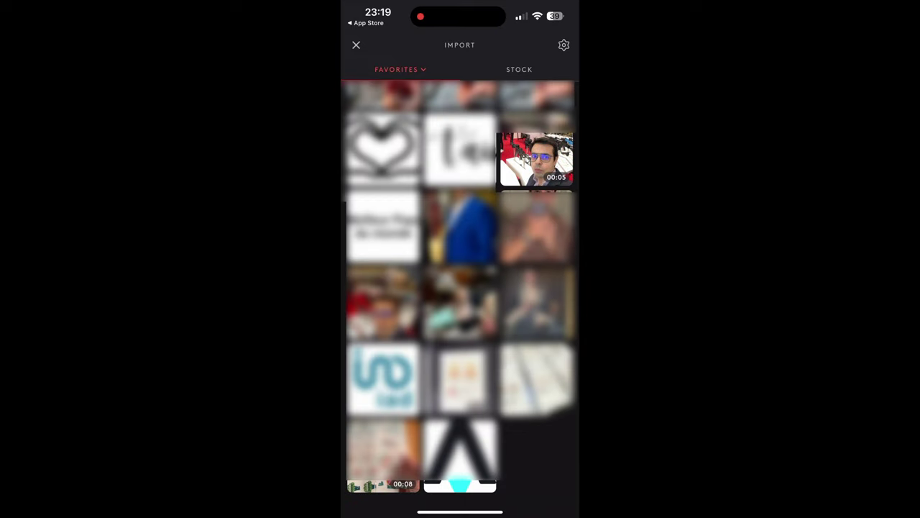
pyautogui.click(537, 158)
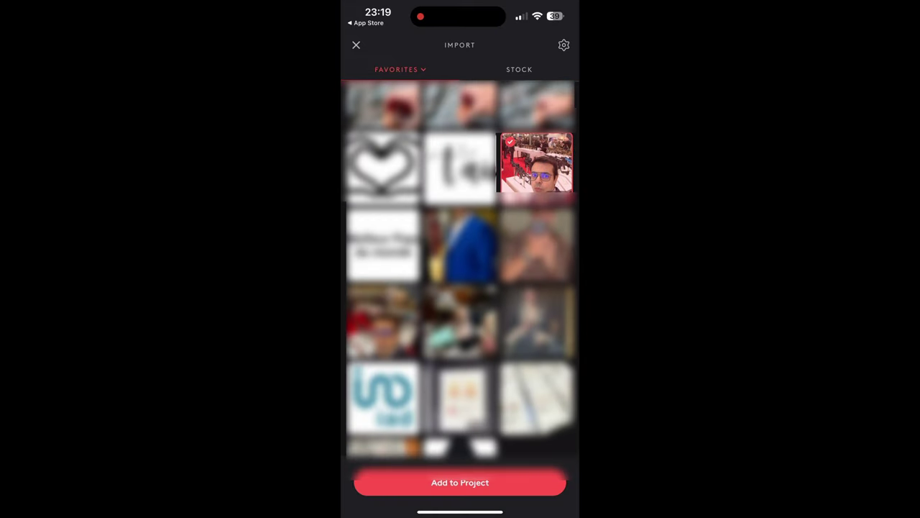
pyautogui.click(460, 483)
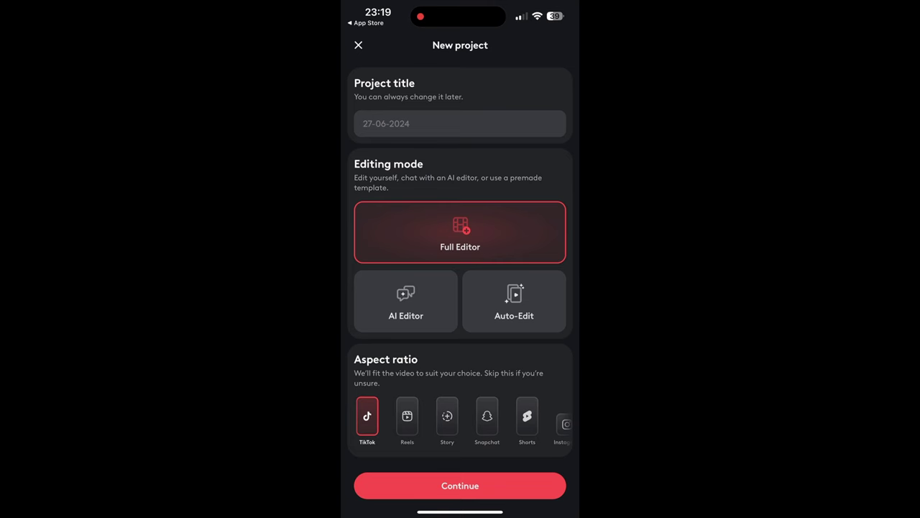
pyautogui.click(407, 417)
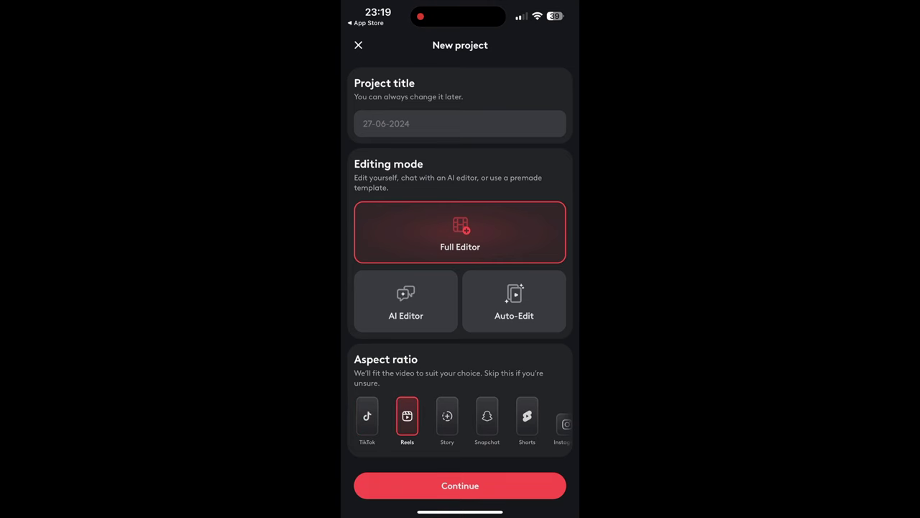
pyautogui.click(460, 486)
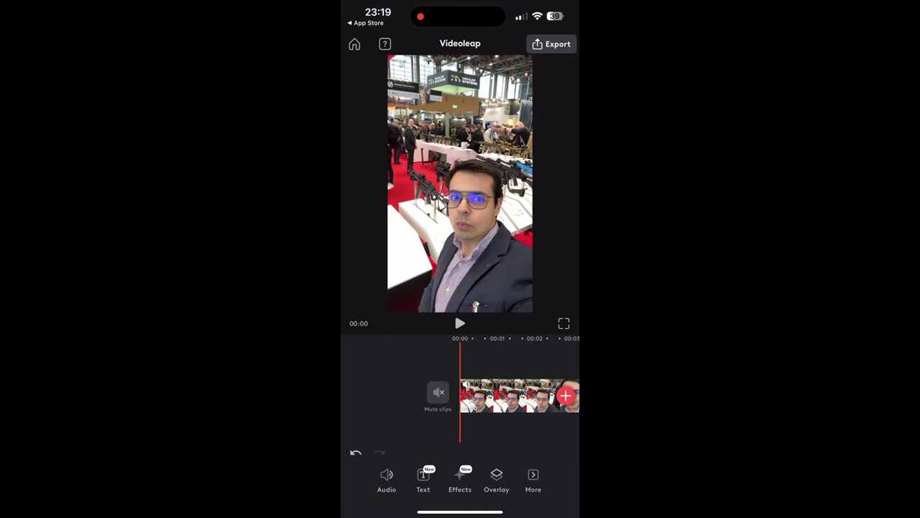
# Step: Select the clip, move the playhead to 00:01, and trim a little off its end
pyautogui.click(512, 395)
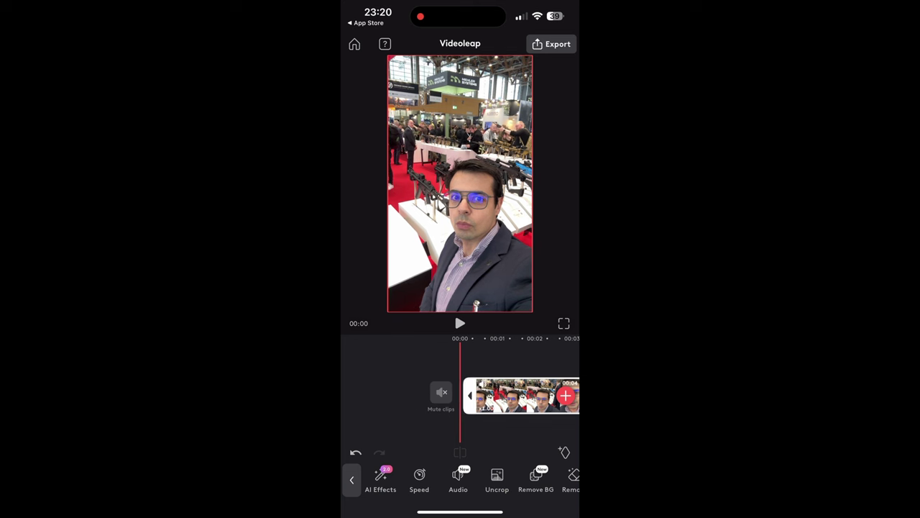
pyautogui.moveTo(503, 395); pyautogui.dragTo(414, 395)
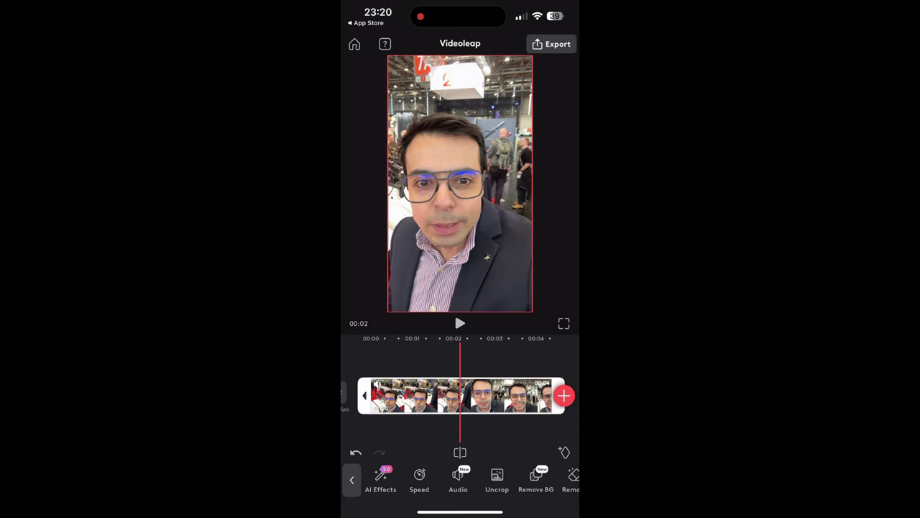
pyautogui.moveTo(564, 395); pyautogui.dragTo(558, 395)
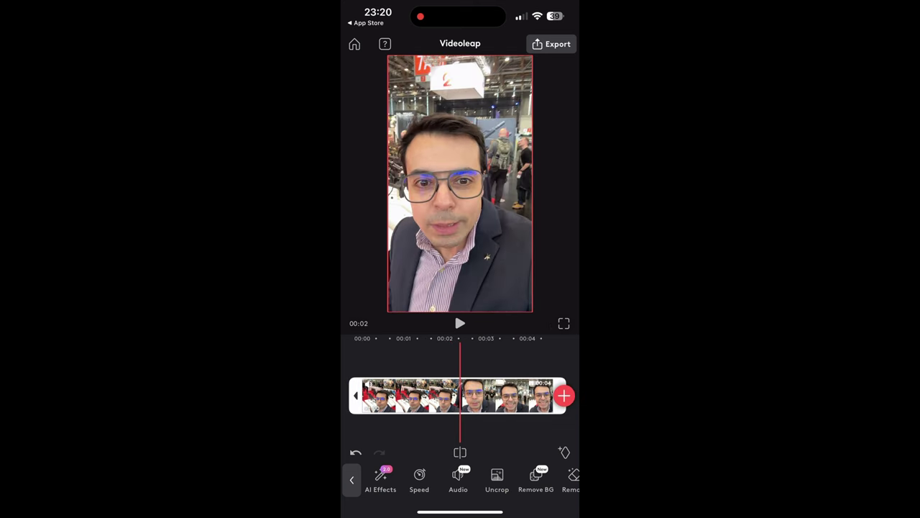
# Step: Apply the Explorer style from AI Cartoons, preview it twice, then go to Export
pyautogui.click(380, 478)
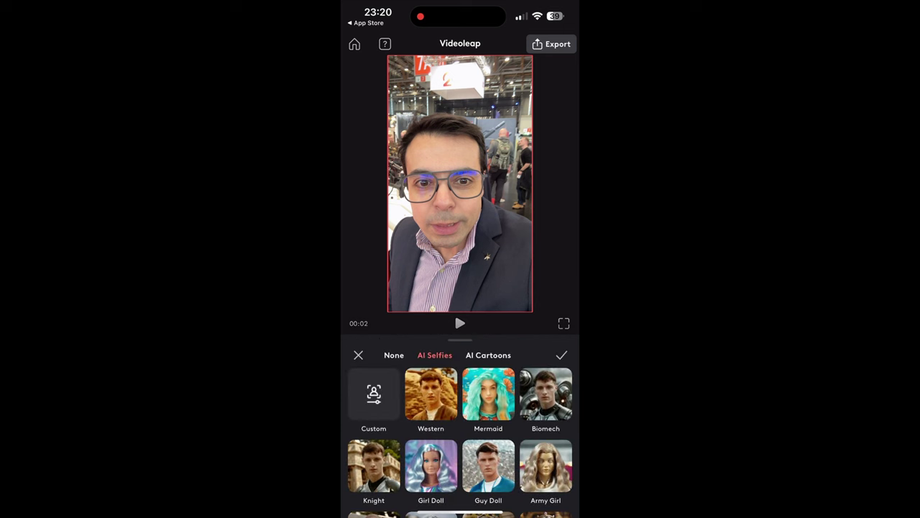
pyautogui.click(489, 354)
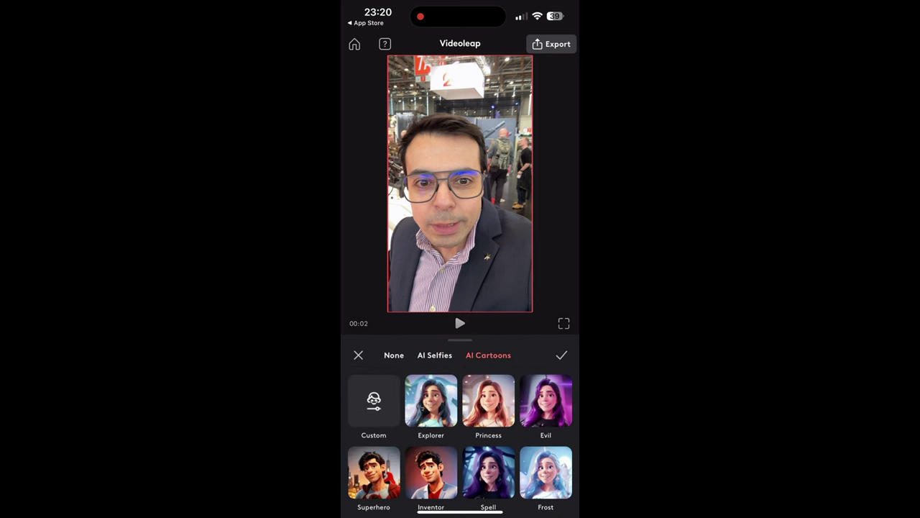
pyautogui.click(430, 401)
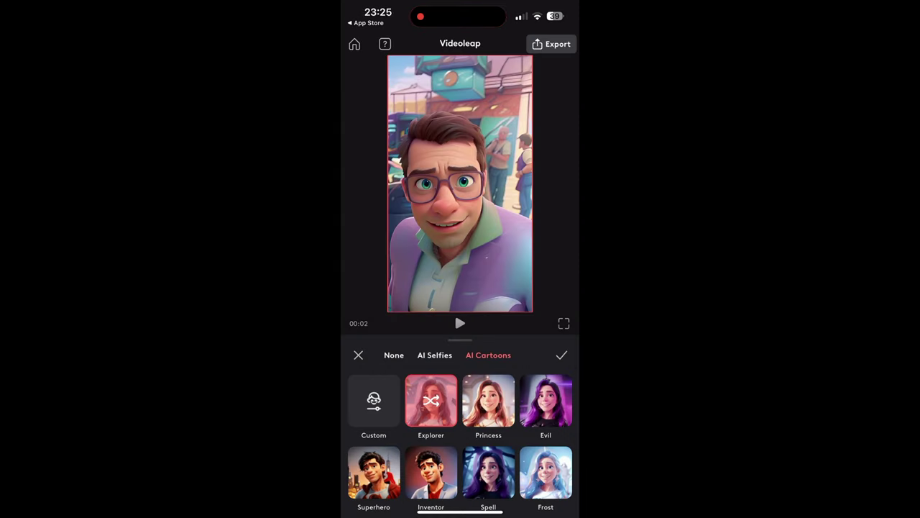
pyautogui.click(460, 323)
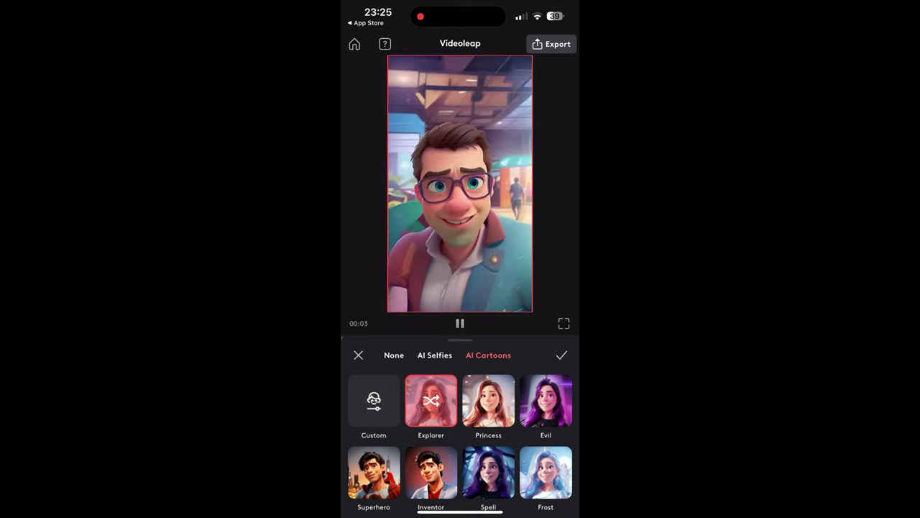
pyautogui.click(460, 323)
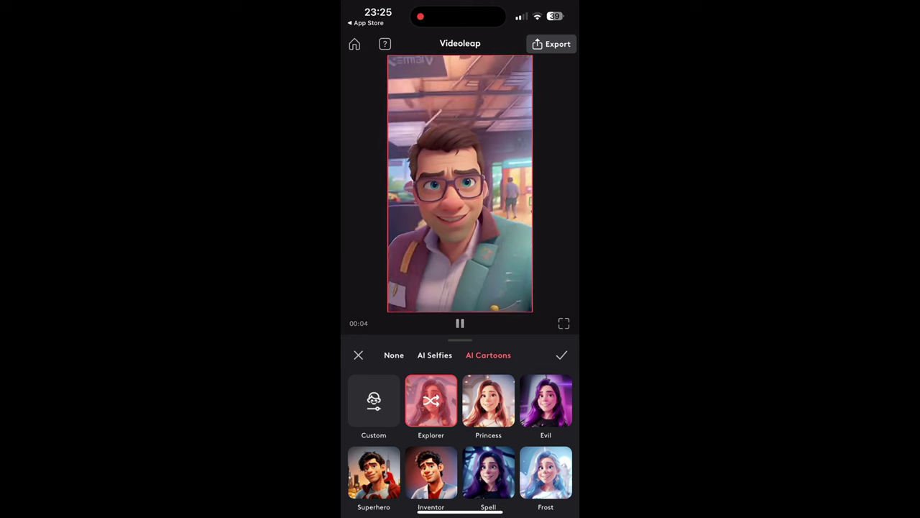
pyautogui.click(551, 44)
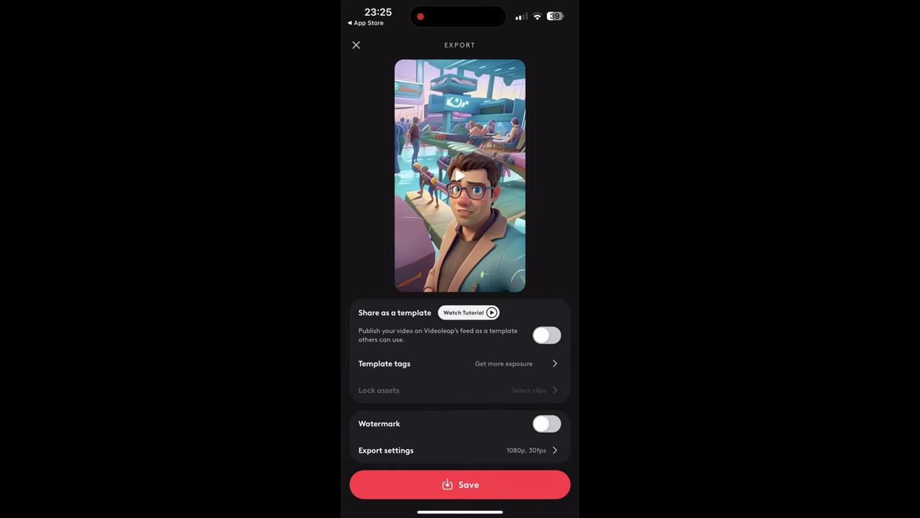
# Step: Save the Explorer cartoon video to the phone from the Export screen
pyautogui.click(460, 483)
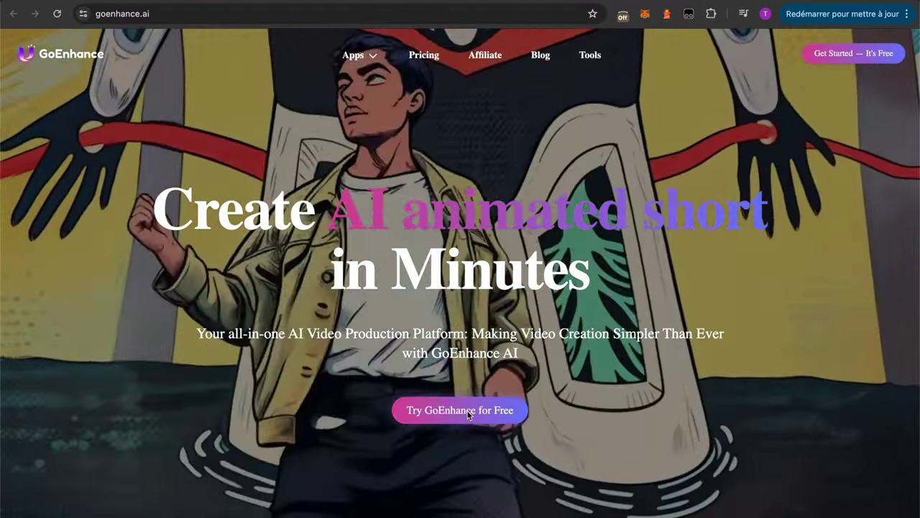
# Step: Enter GoEnhance via 'Try GoEnhance for Free' and open the Video to Video card
pyautogui.click(468, 410)
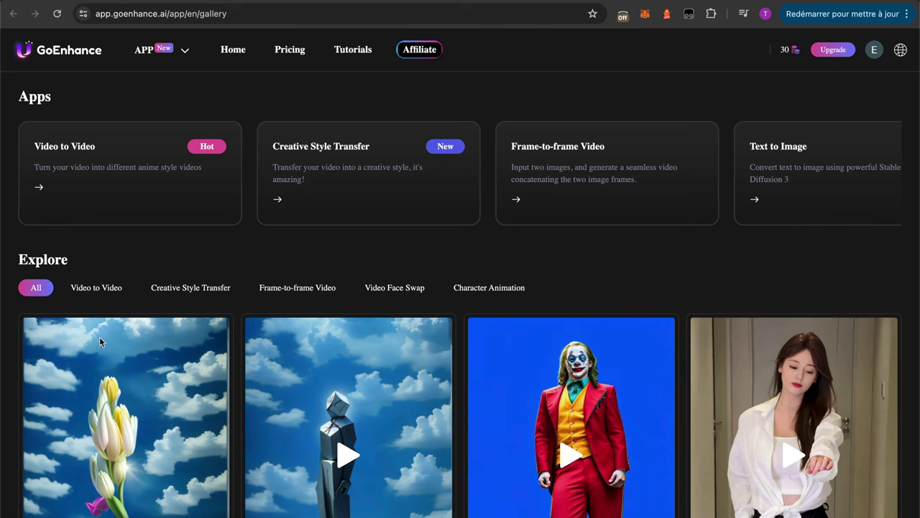
pyautogui.click(93, 185)
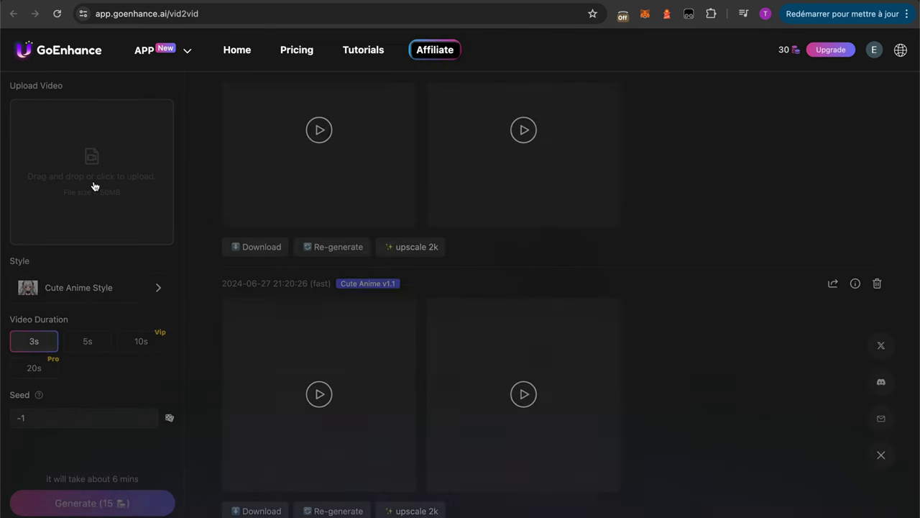
# Step: Choose IMG_8331.mov from Téléchargements in the Upload Video box to start uploading
pyautogui.click(105, 173)
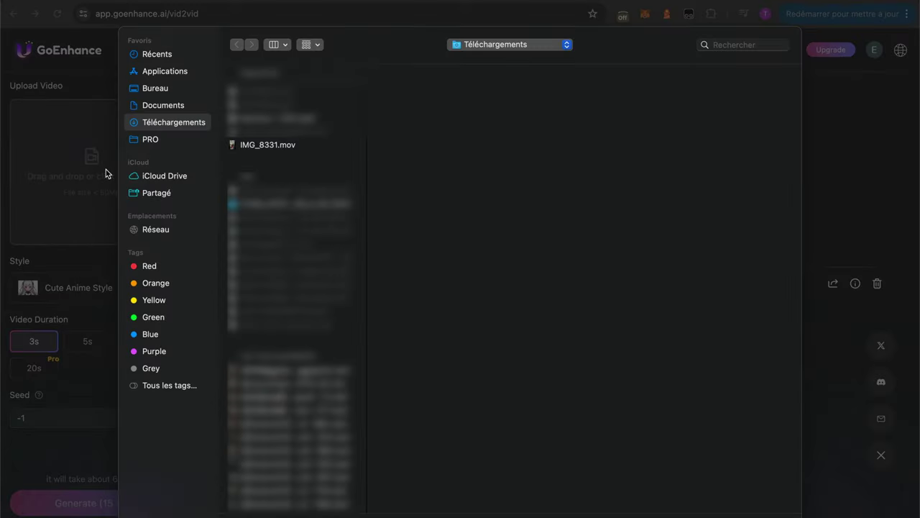
pyautogui.click(257, 152)
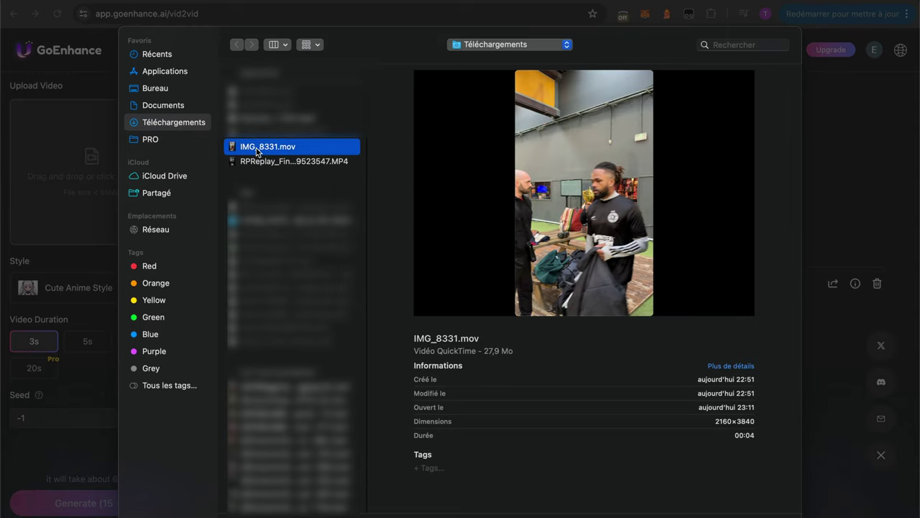
pyautogui.press('Return')
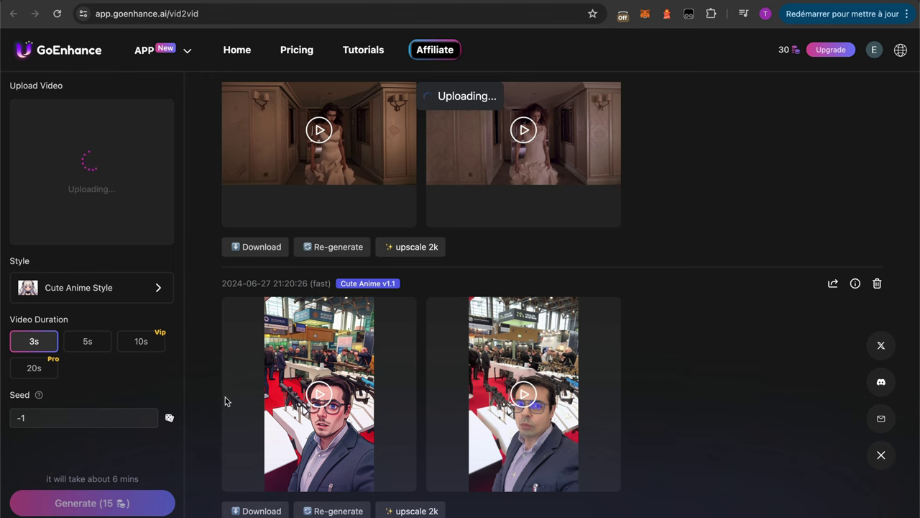
# Step: Switch the GoEnhance style to Japanese Anime v1.1 and review the earlier selfie video
pyautogui.click(144, 295)
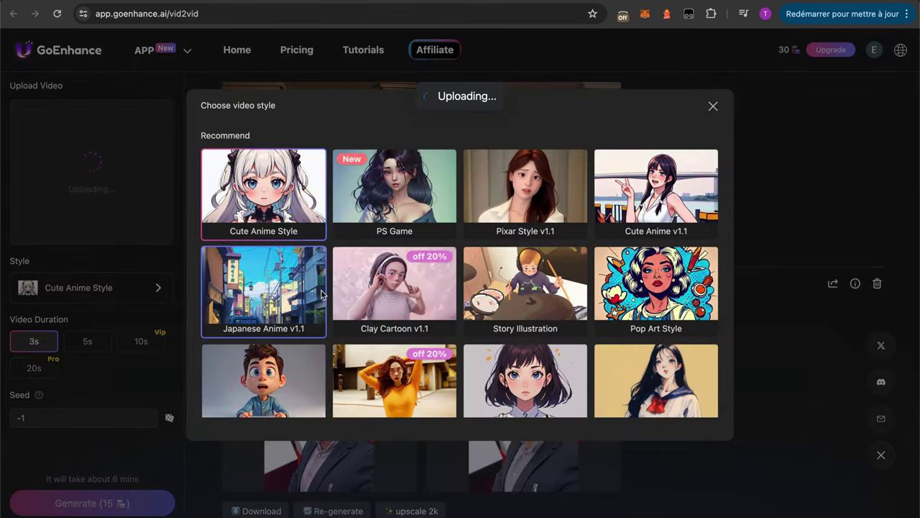
pyautogui.click(286, 296)
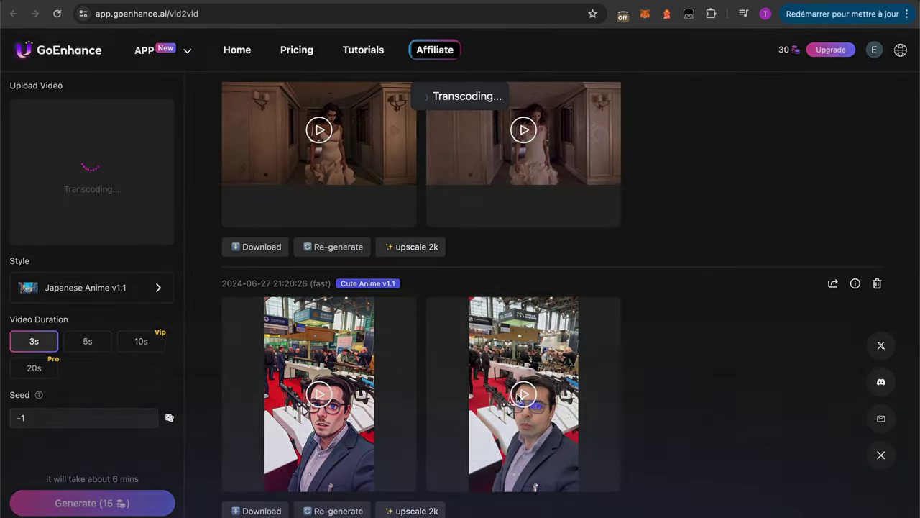
pyautogui.click(518, 397)
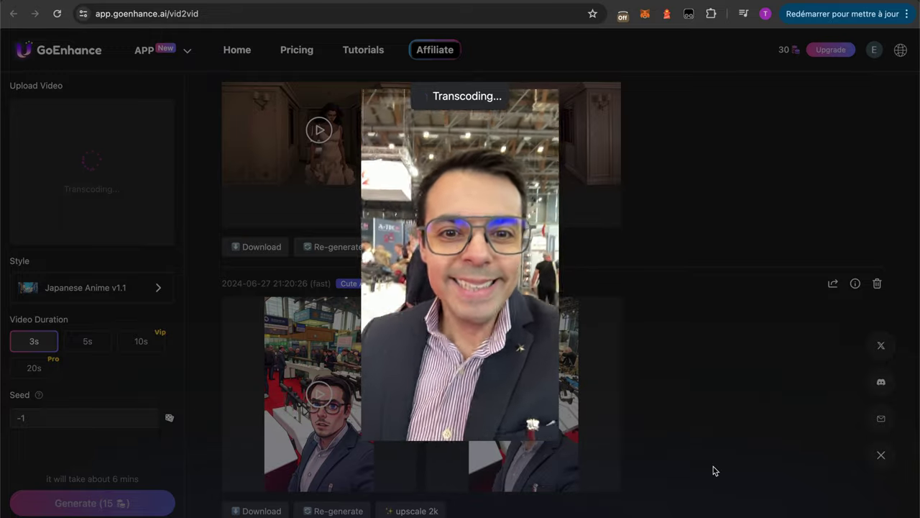
pyautogui.click(713, 471)
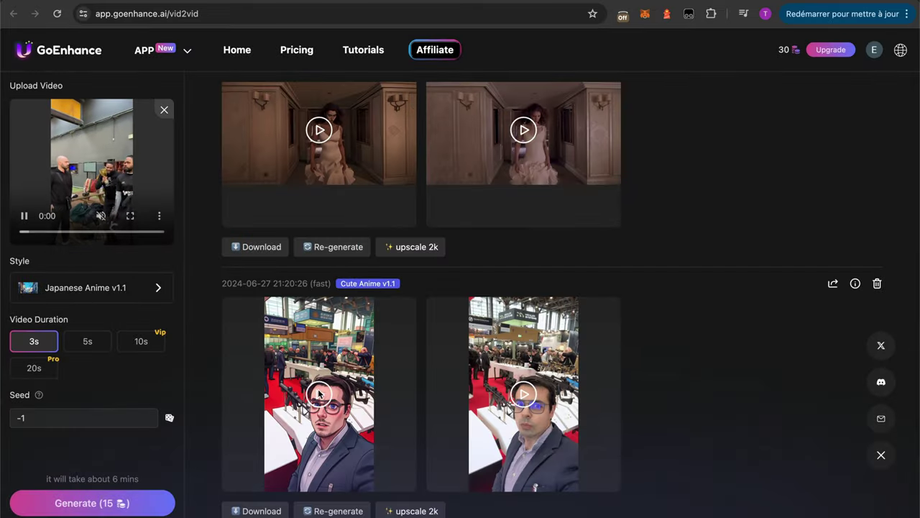
# Step: After reviewing the earlier anime result, set a 5s duration and generate for 25 credits
pyautogui.click(319, 394)
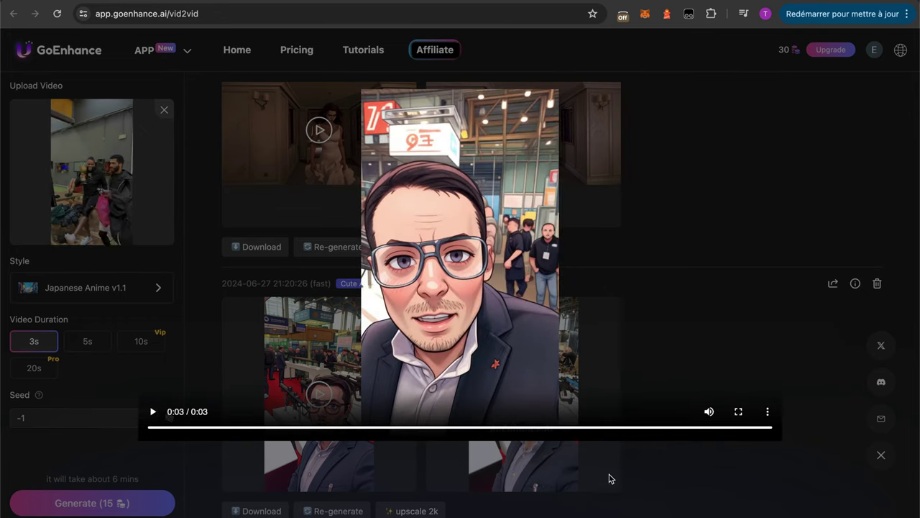
pyautogui.click(731, 484)
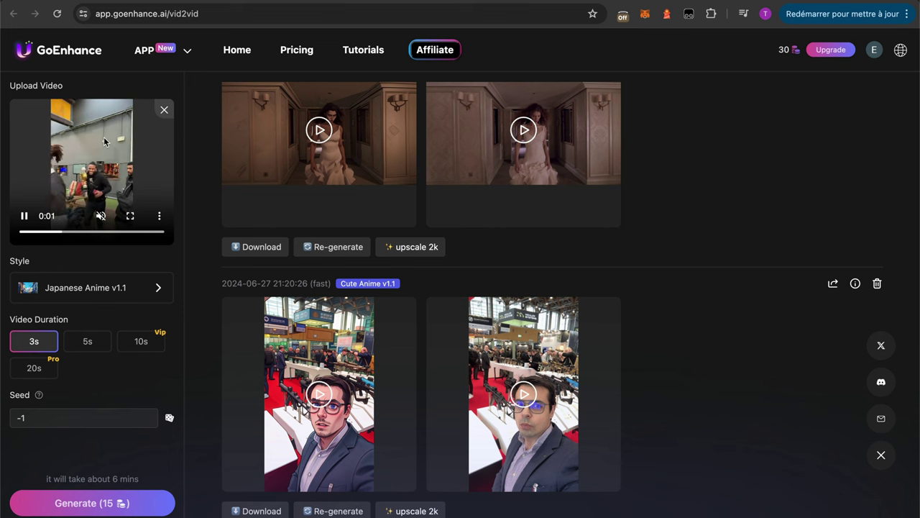
pyautogui.click(87, 341)
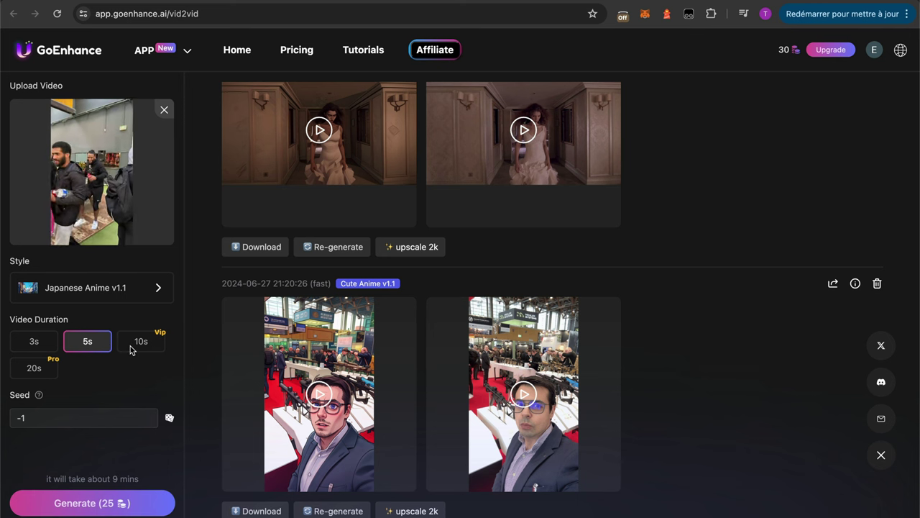
pyautogui.click(80, 508)
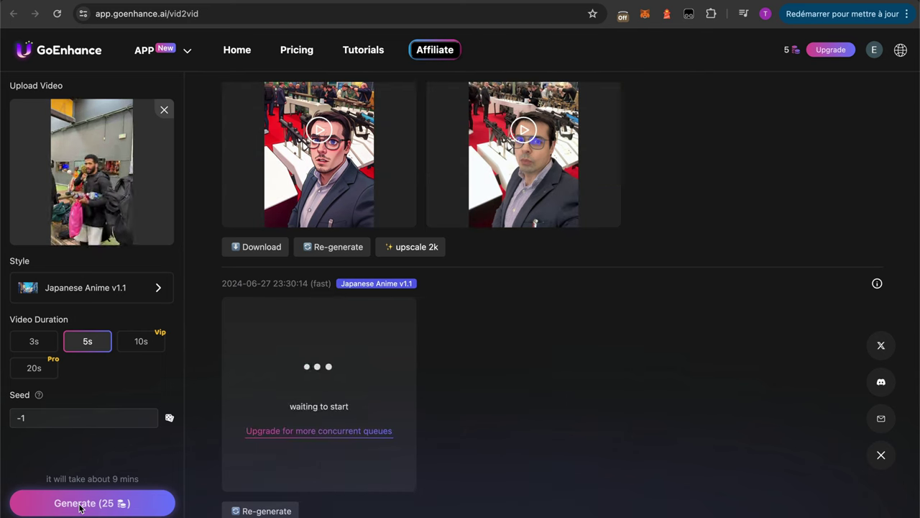
# Step: Play the finished Japanese Anime clip, then open the Untitled project in Animatable AI
pyautogui.moveTo(23, 218)
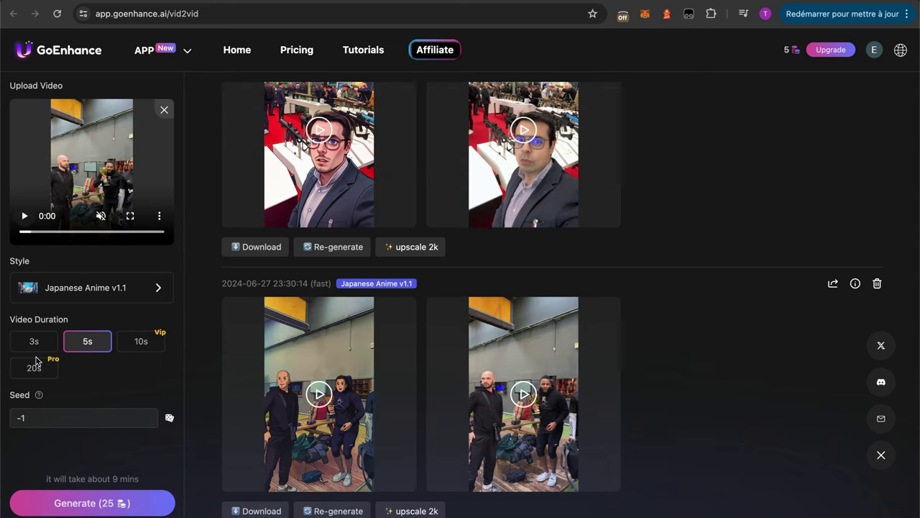
pyautogui.click(313, 432)
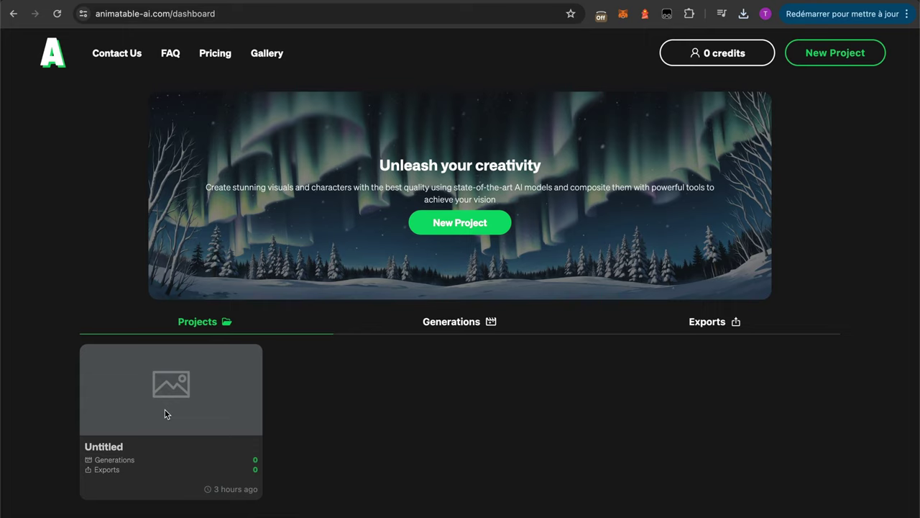
pyautogui.click(164, 412)
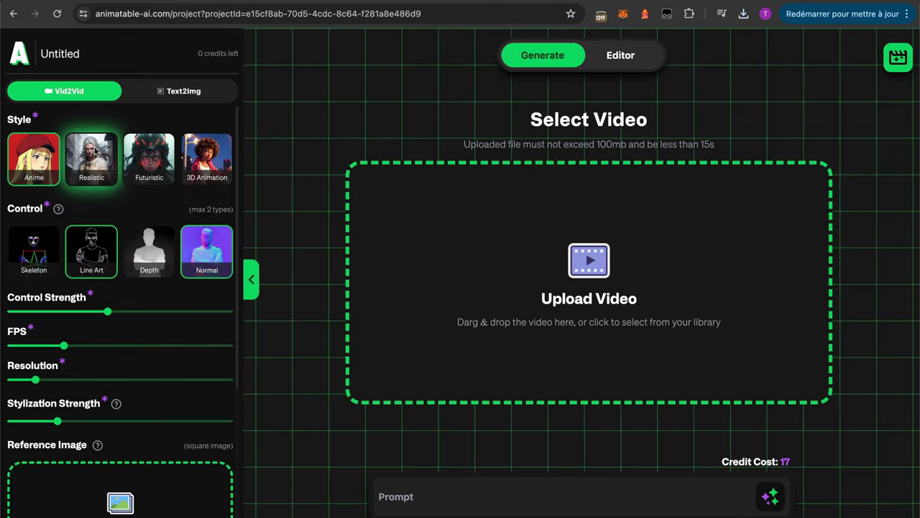
# Step: Keep the Anime style and drag the trophy video from Downloads onto Upload Video
pyautogui.click(84, 176)
pyautogui.click(41, 165)
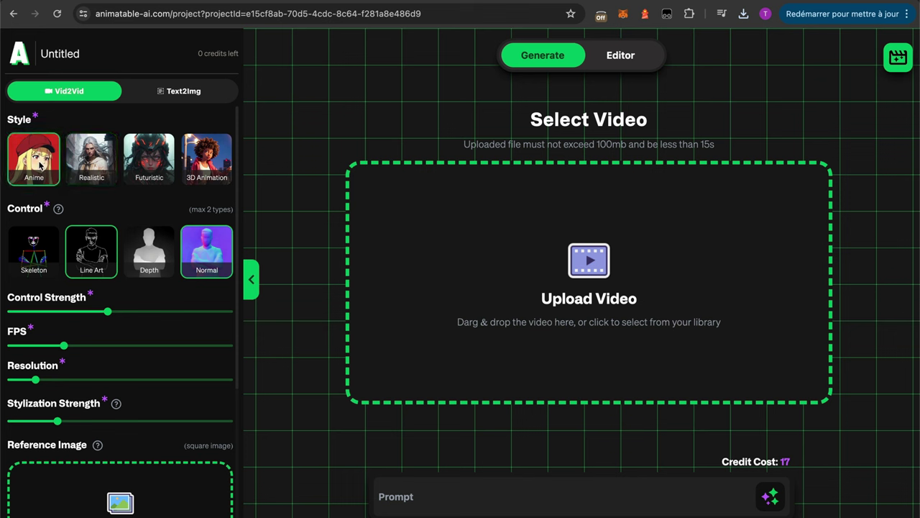
pyautogui.scroll(-4, 122, 219)
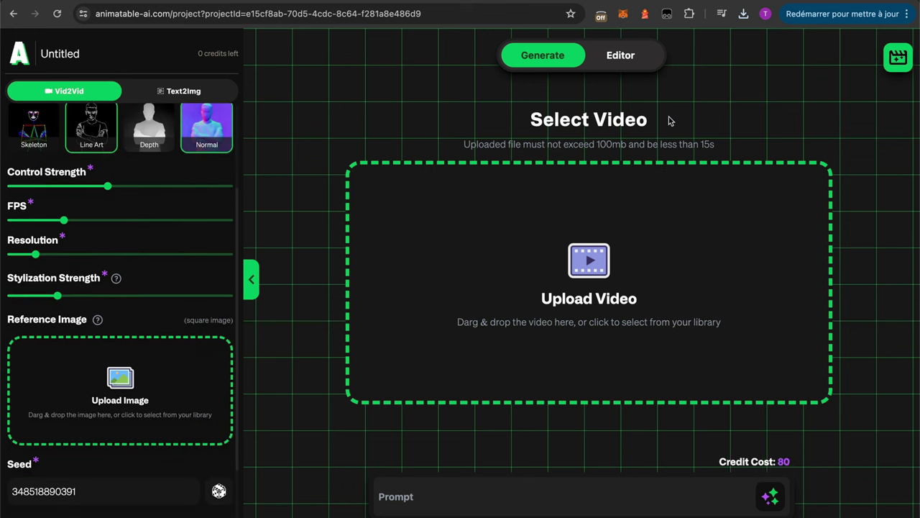
pyautogui.click(856, 508)
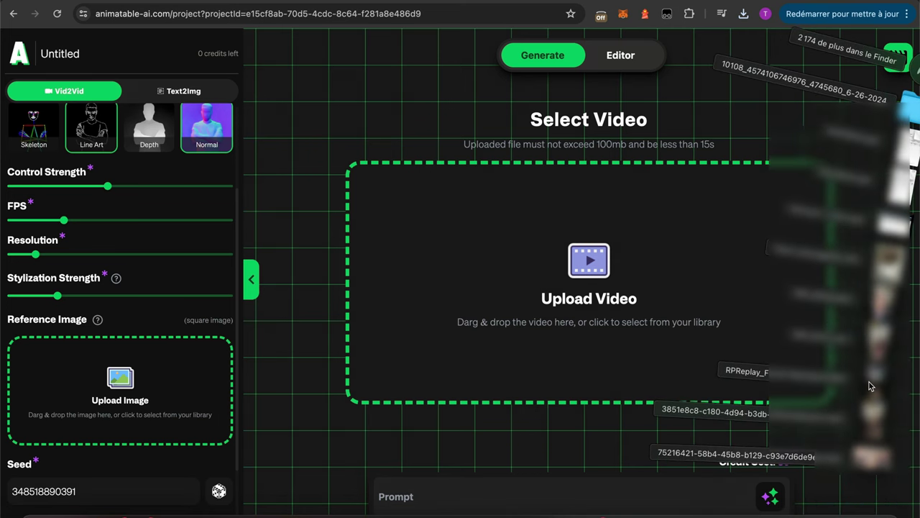
pyautogui.moveTo(873, 351); pyautogui.dragTo(548, 290)
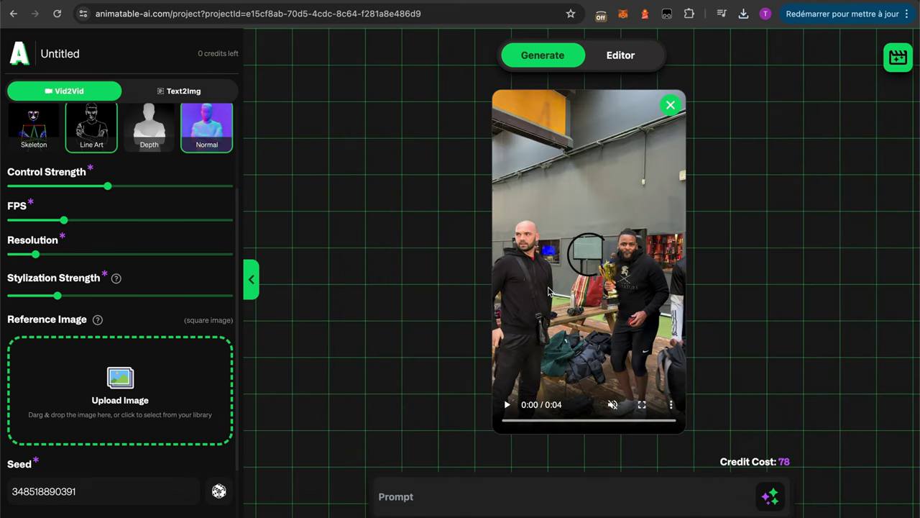